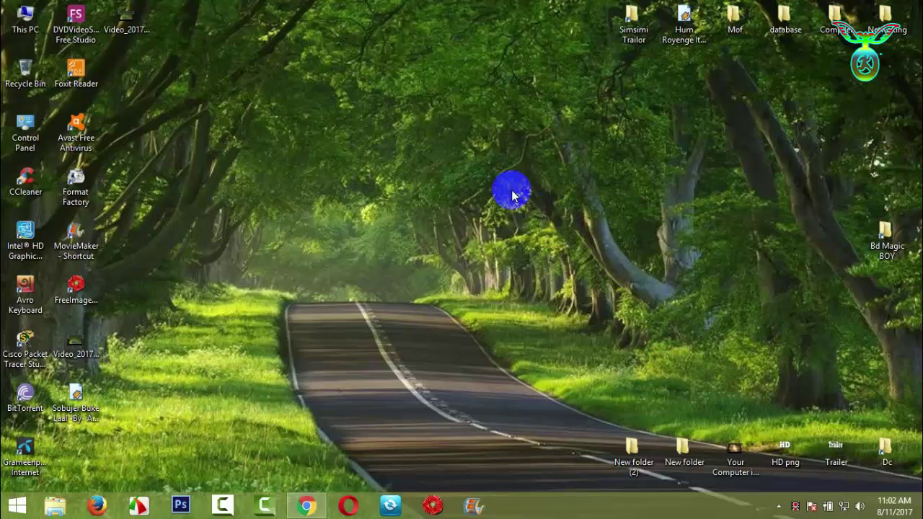
Step: Refresh the desktop, switch to Chrome and look over the BD Natural Scenery channel page
right_click(475, 144)
click(491, 182)
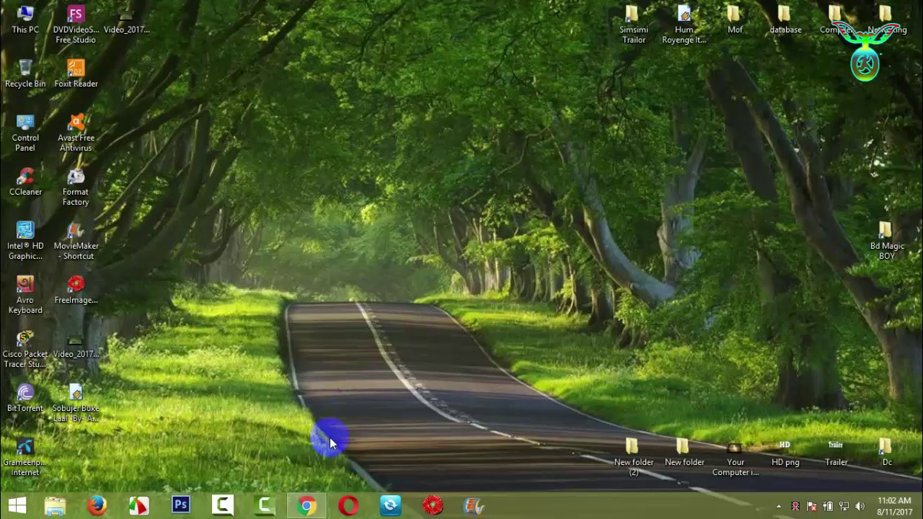
click(306, 506)
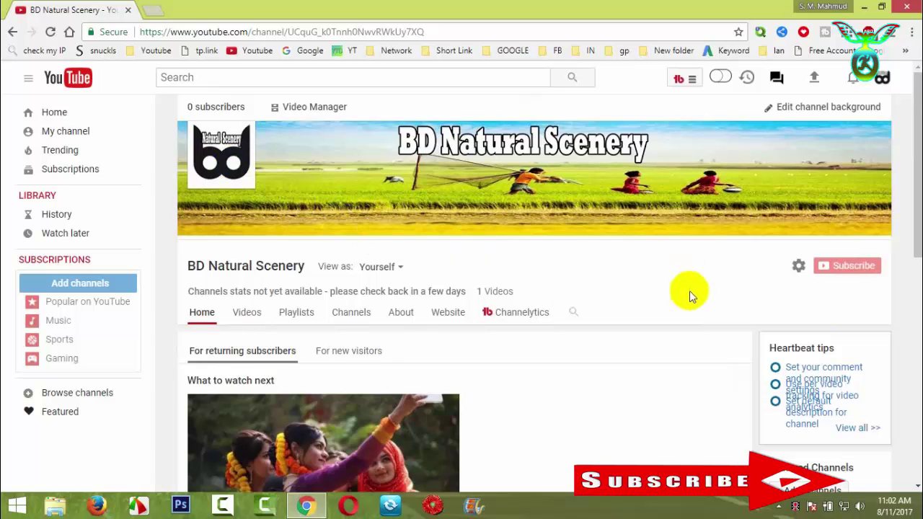
scroll(689, 323, down, 5)
scroll(687, 326, up, 5)
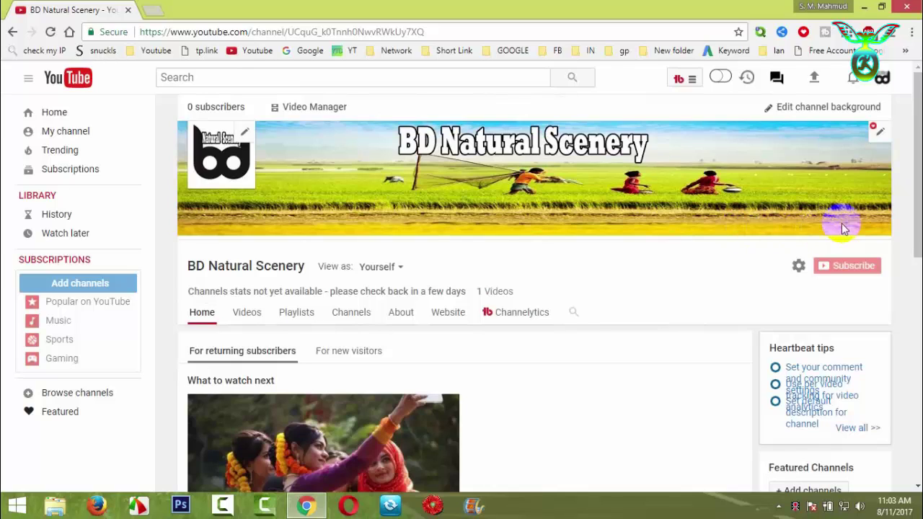
Step: Open the copied BD MAGIC BOY channel address in a new tab and view the channel's uploaded videos
click(160, 14)
right_click(231, 33)
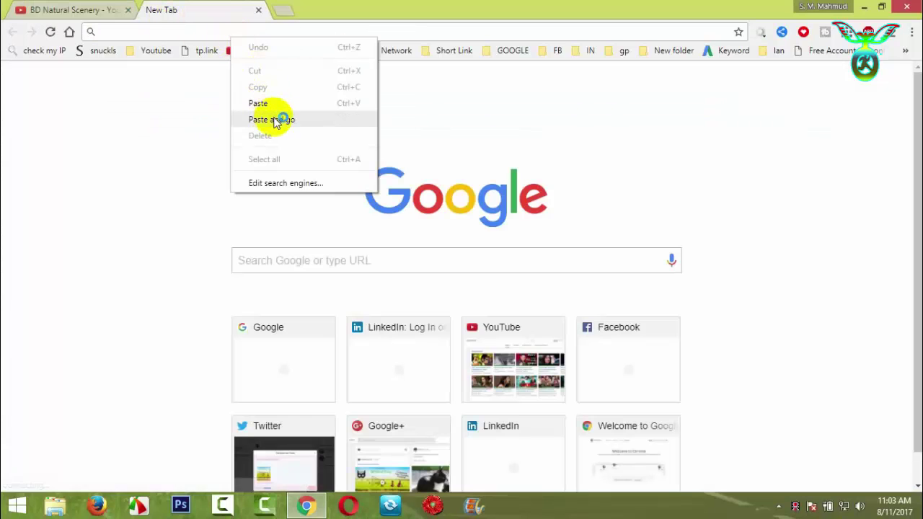
click(273, 120)
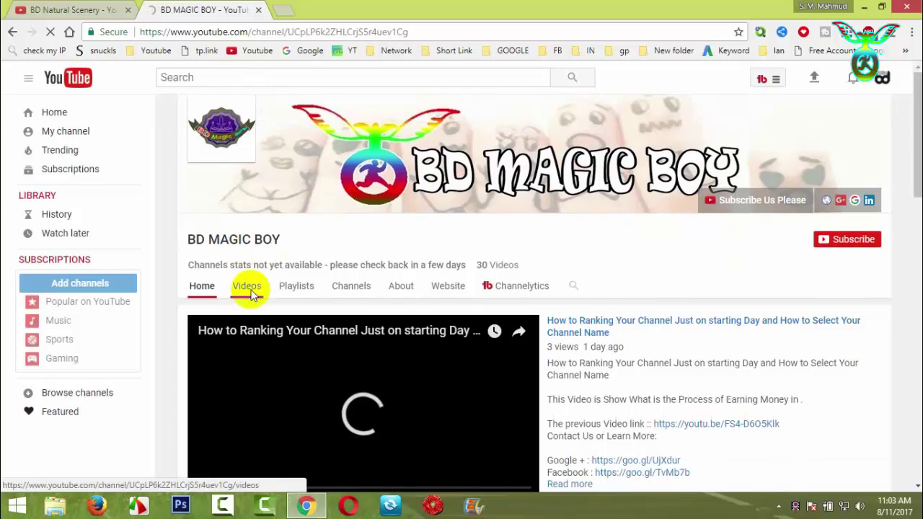
click(249, 291)
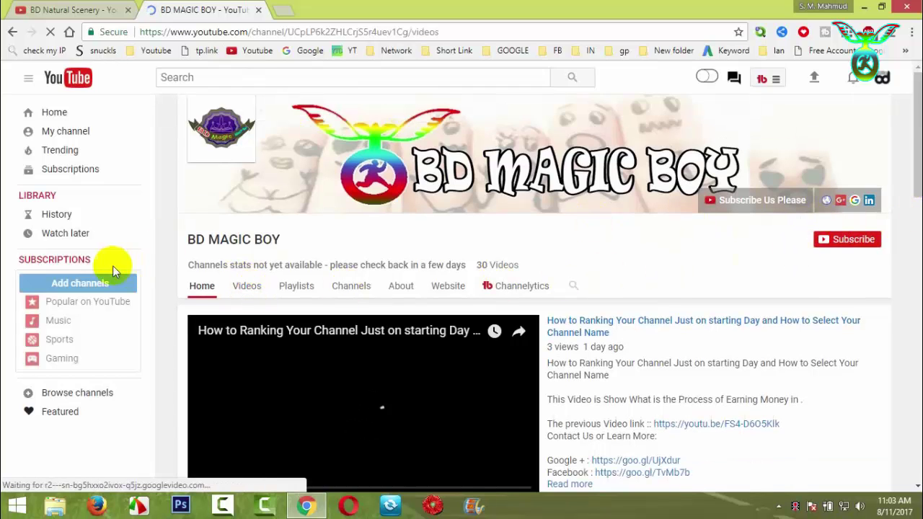
scroll(837, 216, up, 2)
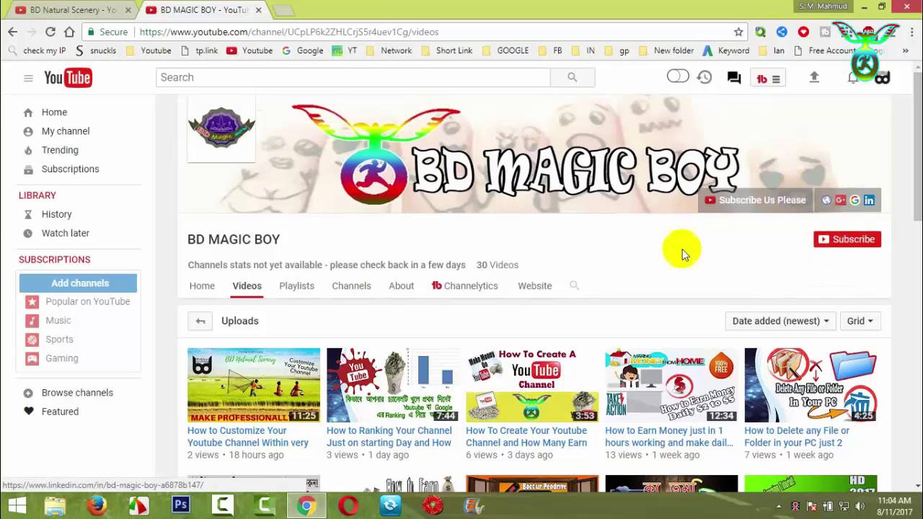
Step: Turn off layout customization in the BD Natural Scenery channel settings and save
click(40, 7)
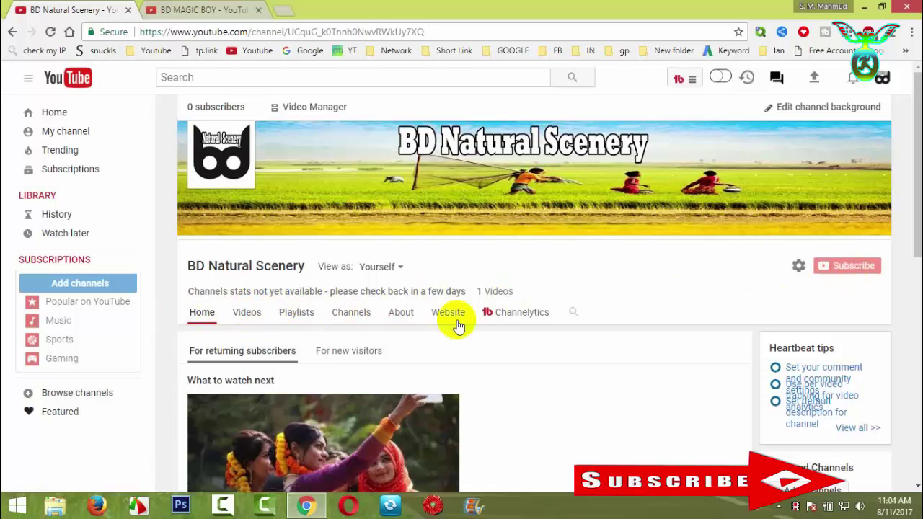
click(796, 267)
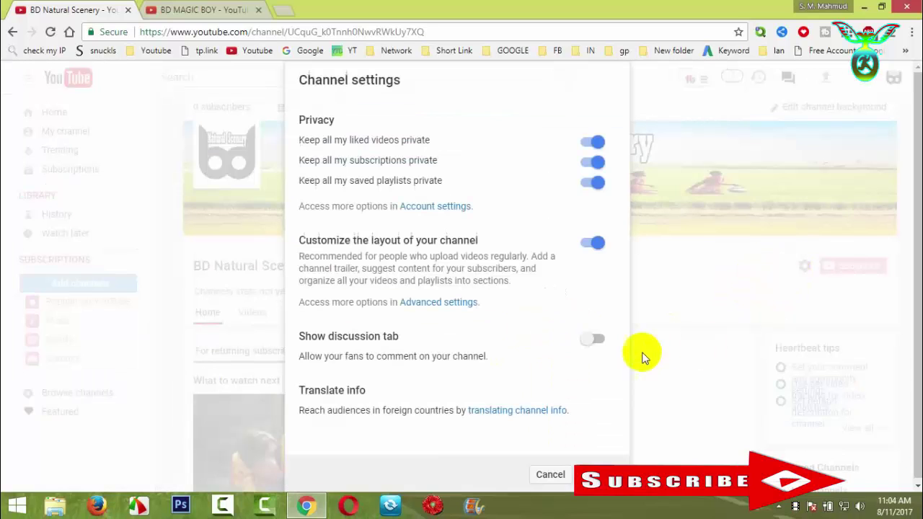
click(592, 244)
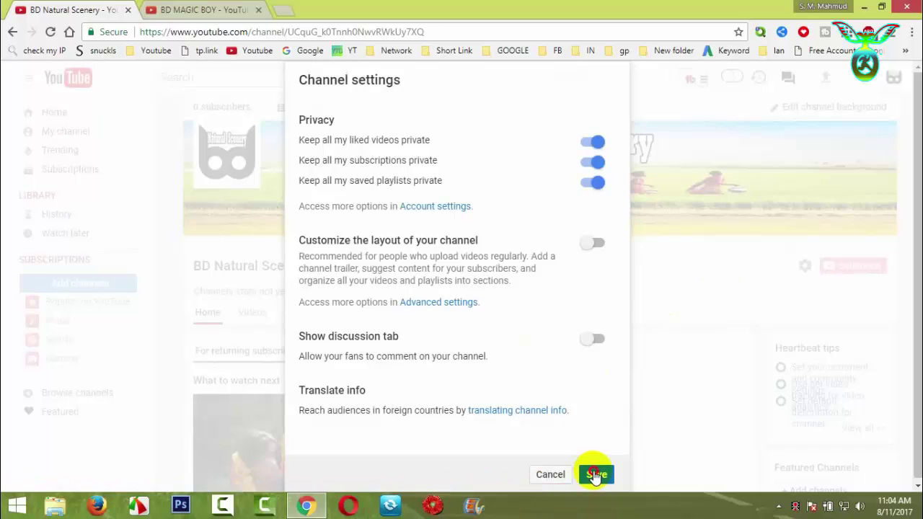
click(595, 476)
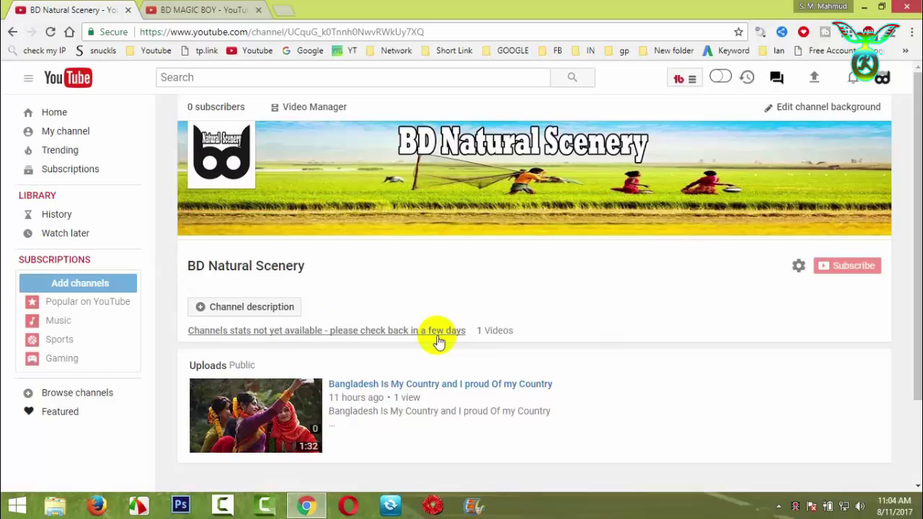
Step: Turn on "Customize the layout of your channel" in the BD Natural Scenery channel settings and save
click(797, 267)
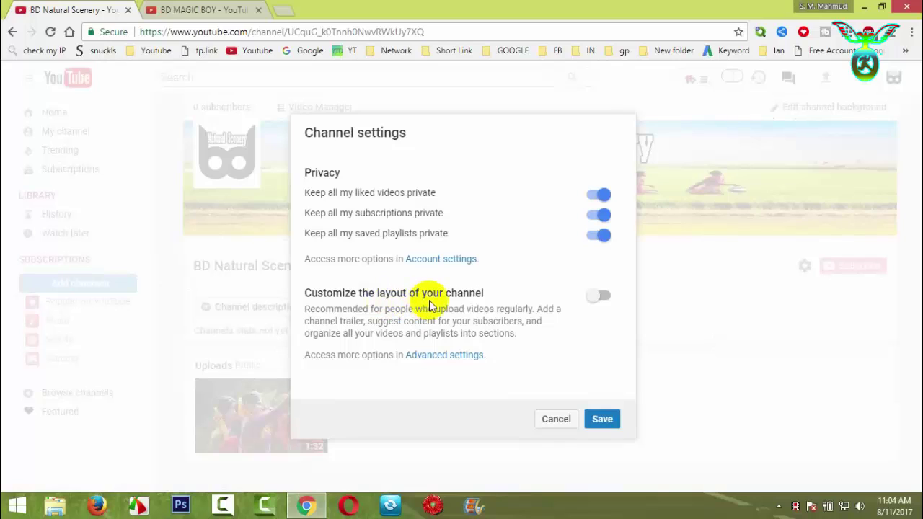
click(610, 302)
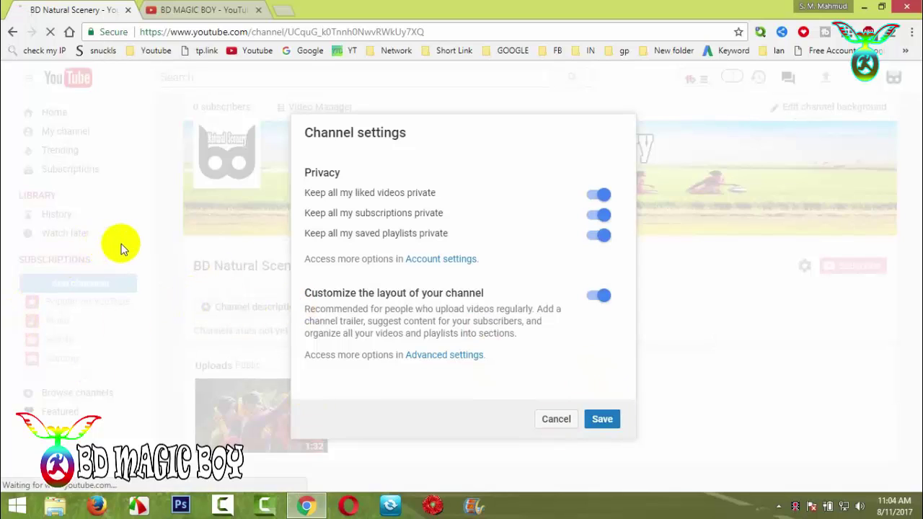
scroll(389, 299, down, 1)
scroll(393, 301, up, 1)
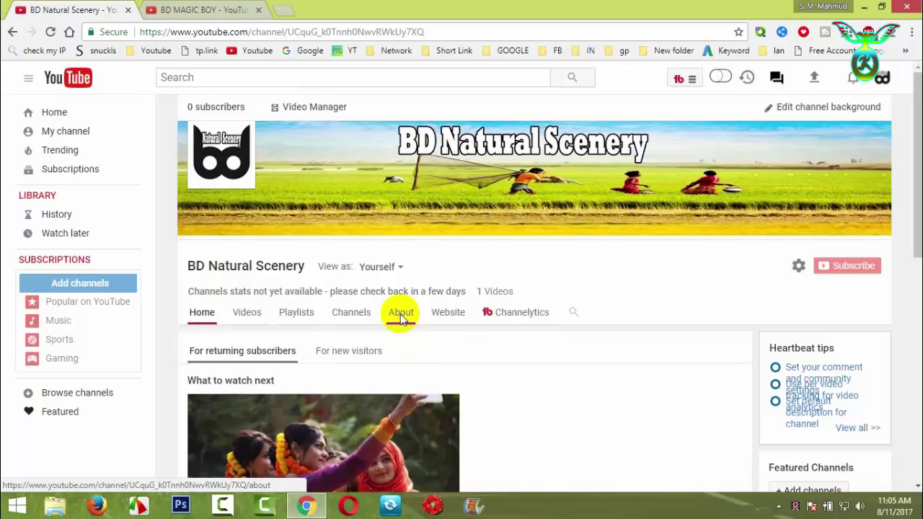
Step: Open the BD Natural Scenery About page and bring up the channel description editor, closing it without entering text
click(401, 320)
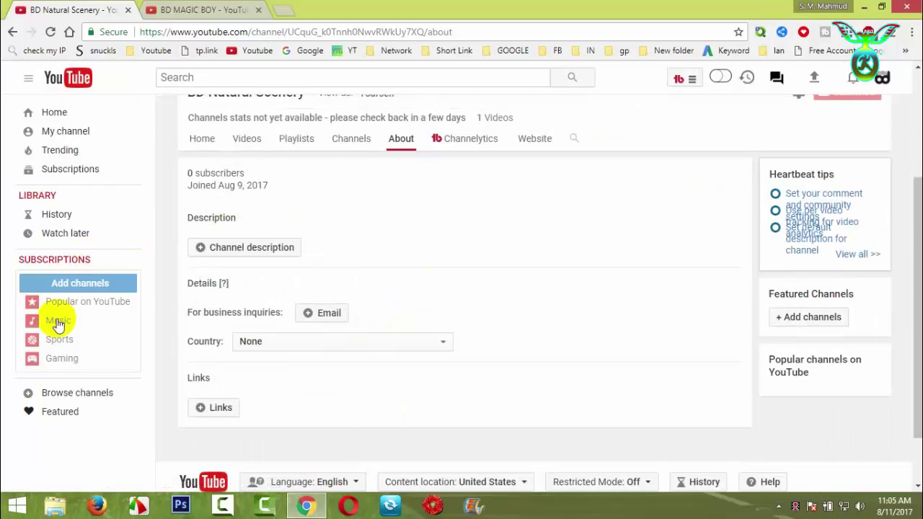
scroll(325, 346, up, 3)
scroll(316, 340, down, 2)
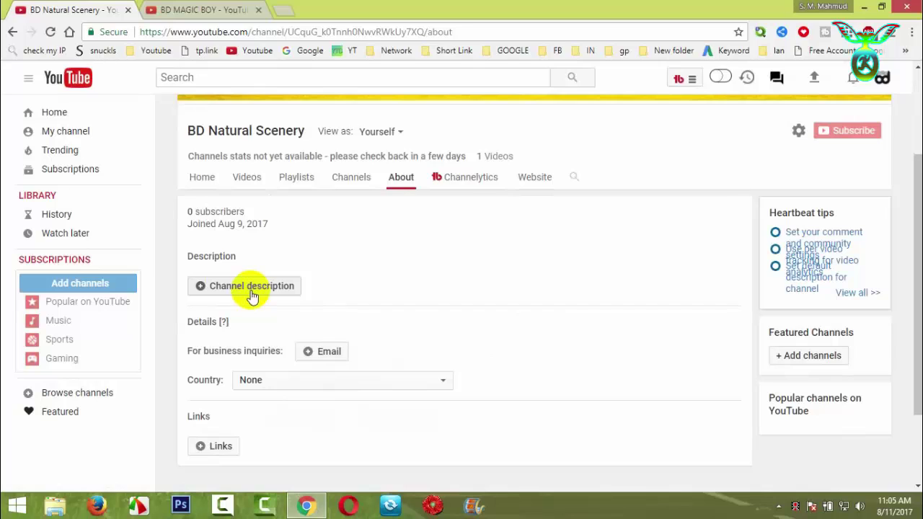
click(252, 289)
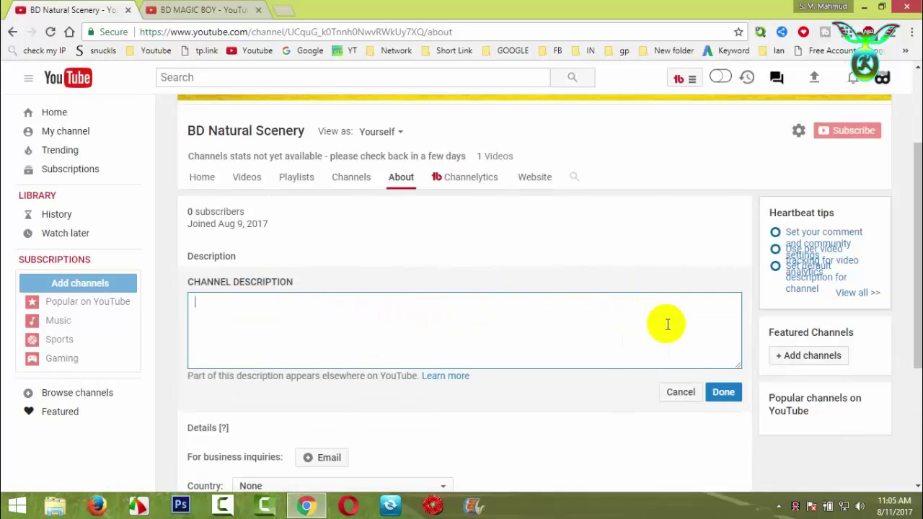
click(722, 393)
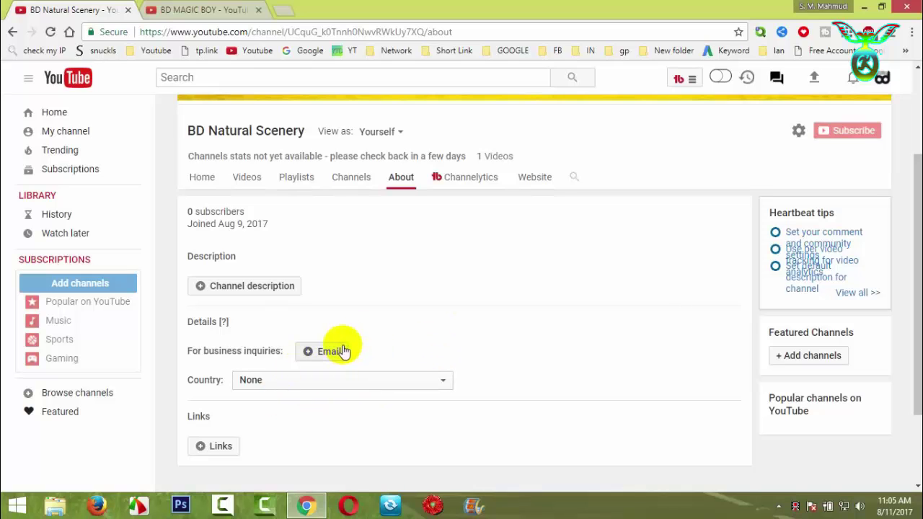
Step: Set the channel's country to Bangladesh in the About details
scroll(339, 383, down, 3)
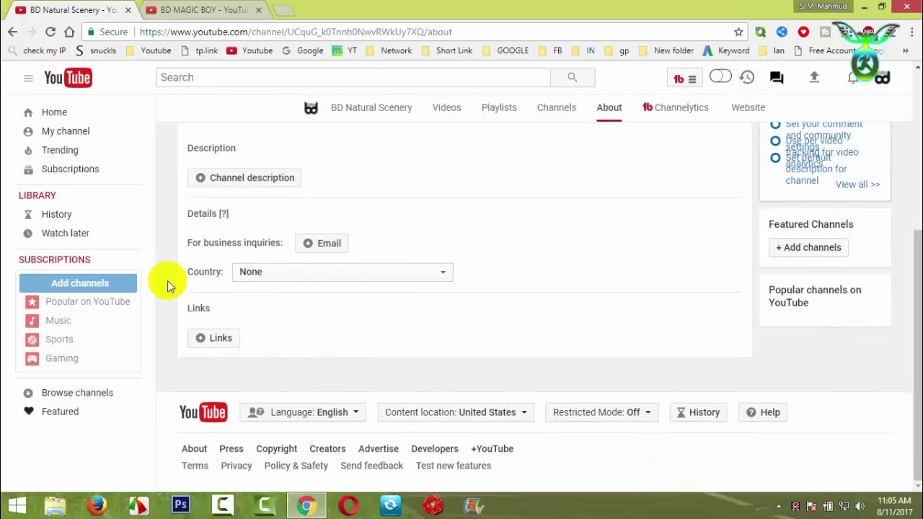
click(293, 276)
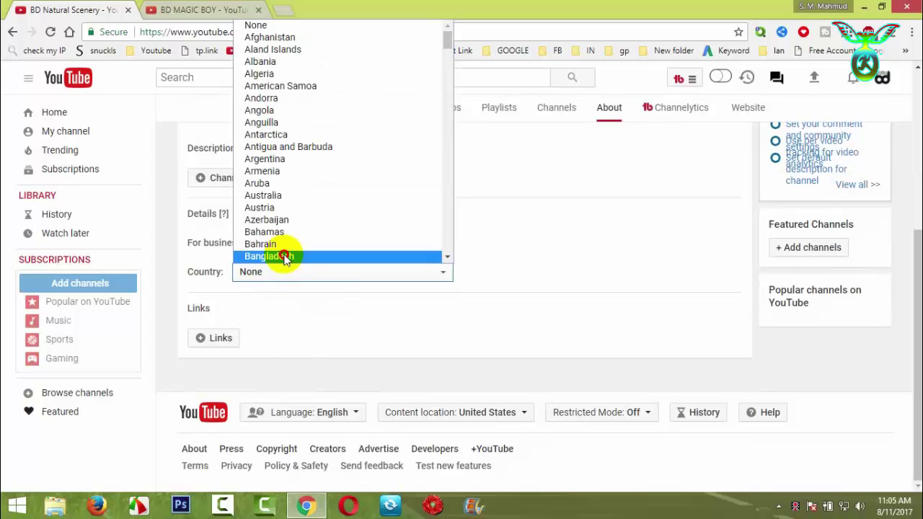
click(281, 257)
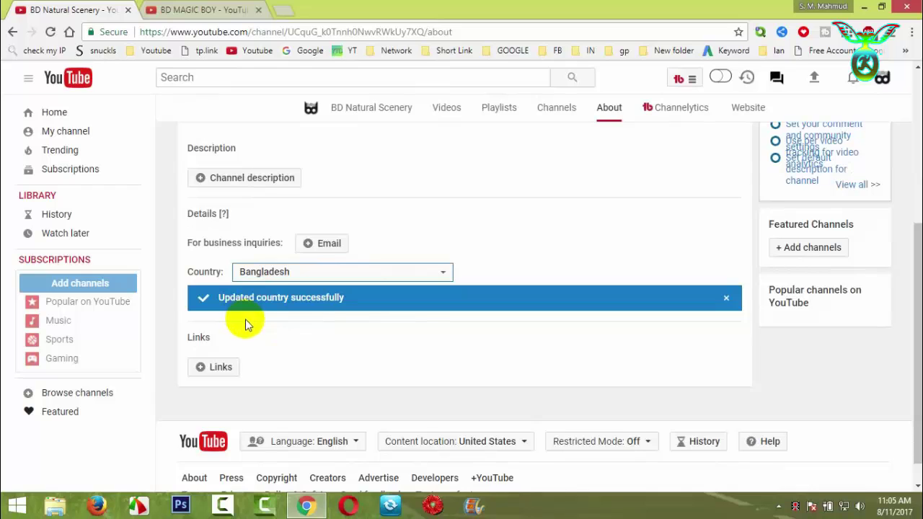
scroll(238, 324, down, 1)
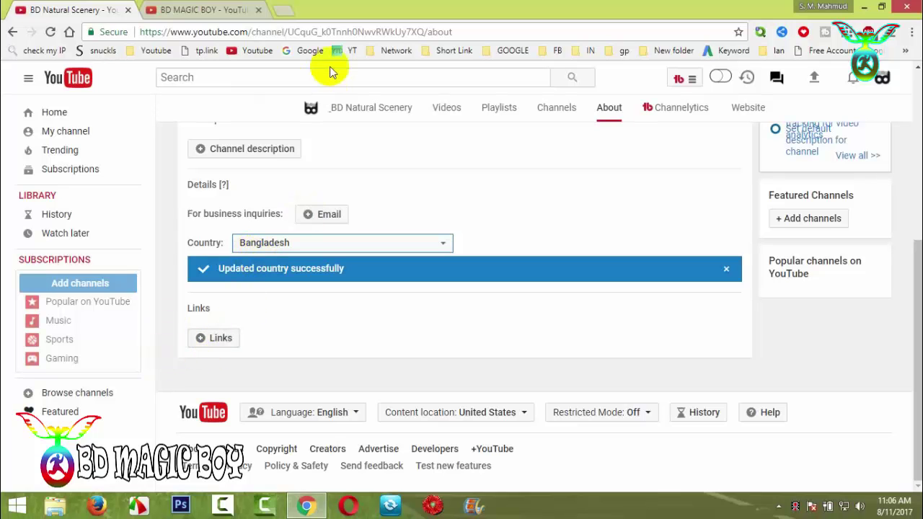
scroll(416, 365, up, 4)
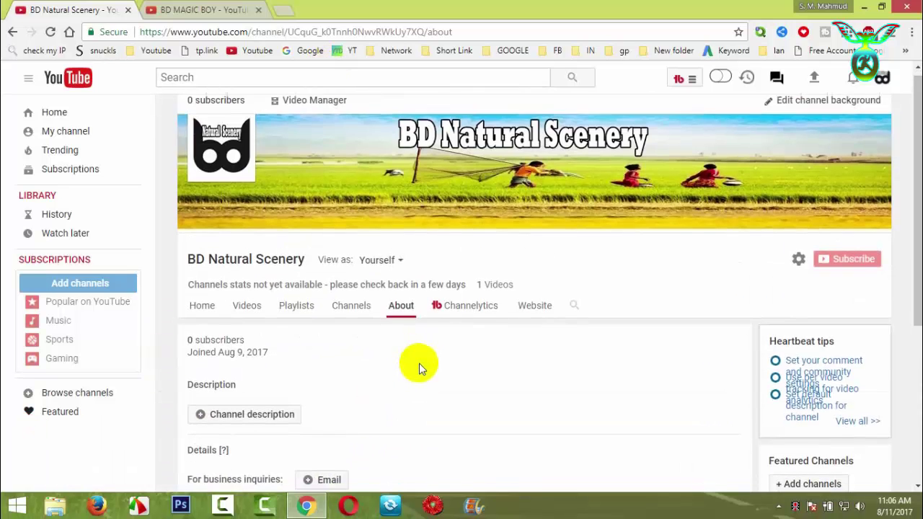
scroll(419, 362, down, 4)
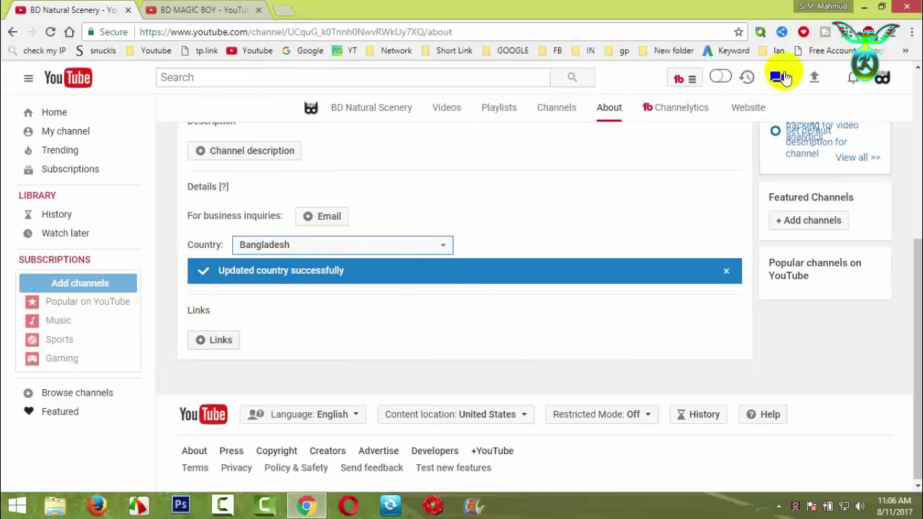
Step: Open the BD MAGIC BOY Google+ profile in a new tab, copy its address and look over the profile page
click(282, 12)
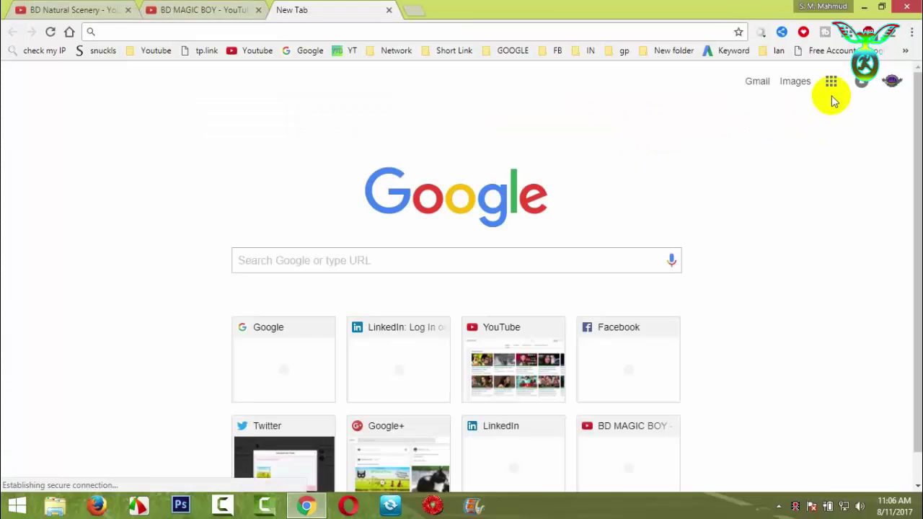
click(831, 81)
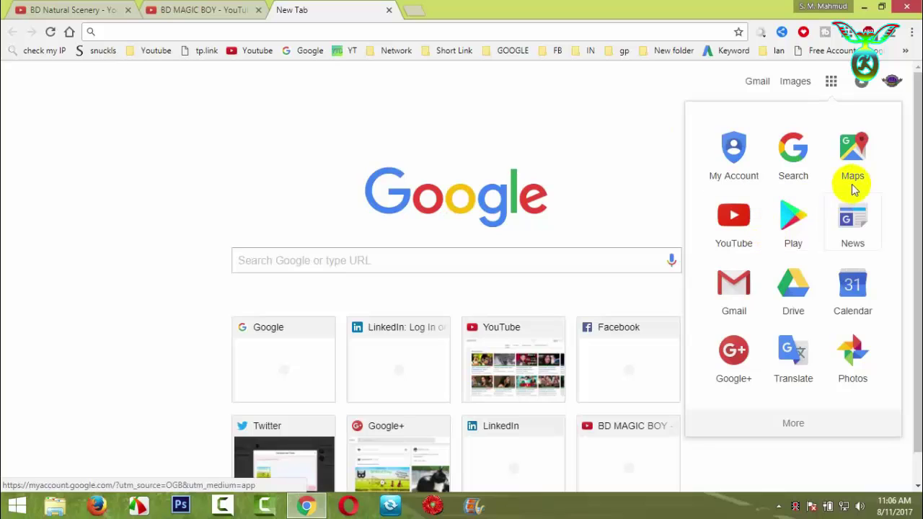
click(734, 351)
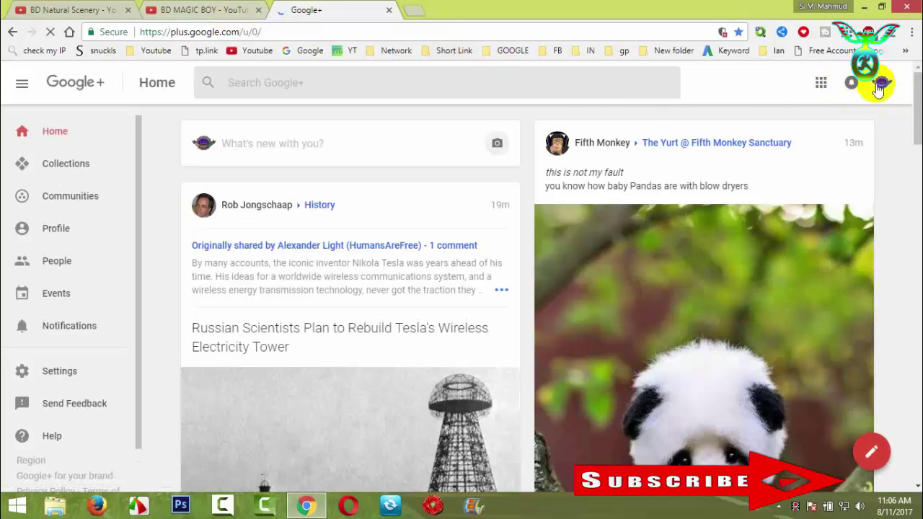
click(72, 224)
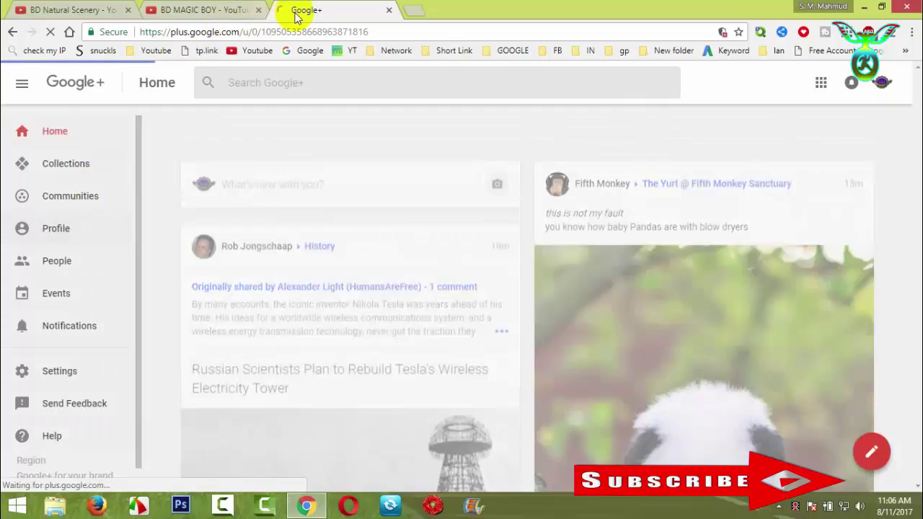
click(299, 32)
right_click(303, 29)
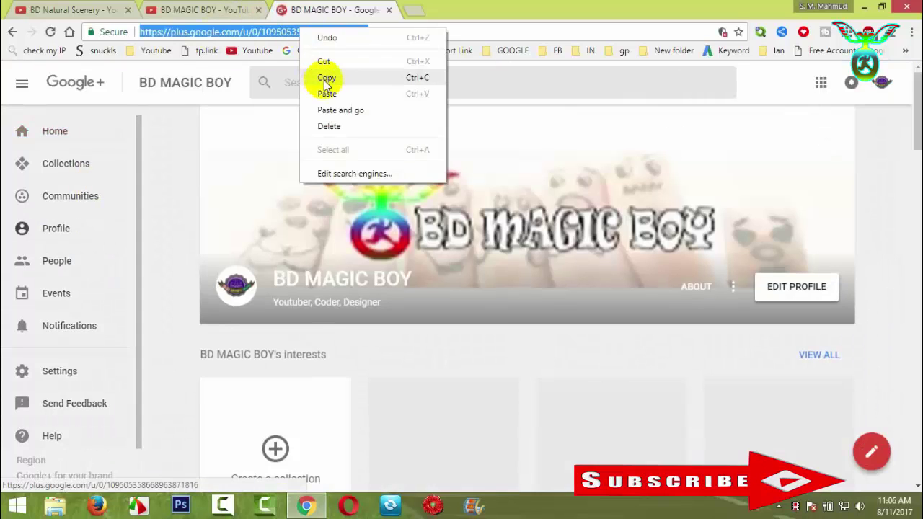
click(324, 76)
scroll(515, 260, down, 2)
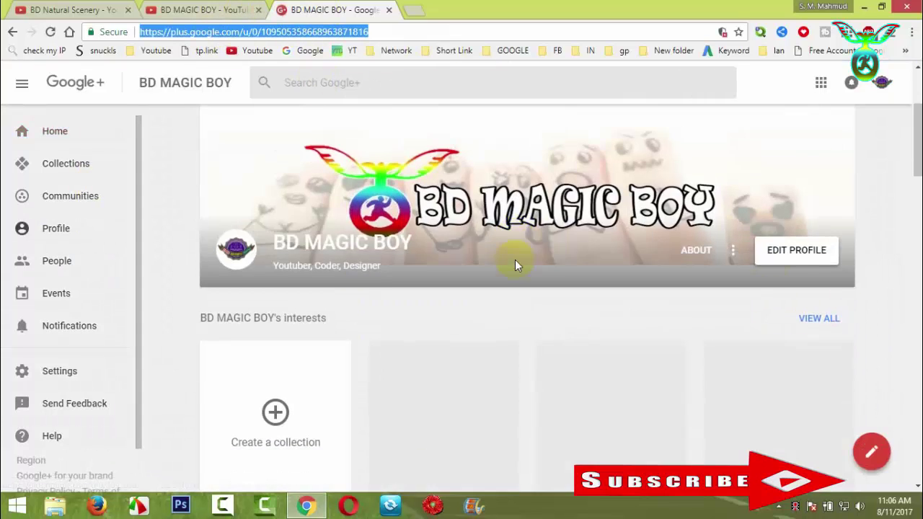
scroll(516, 264, up, 2)
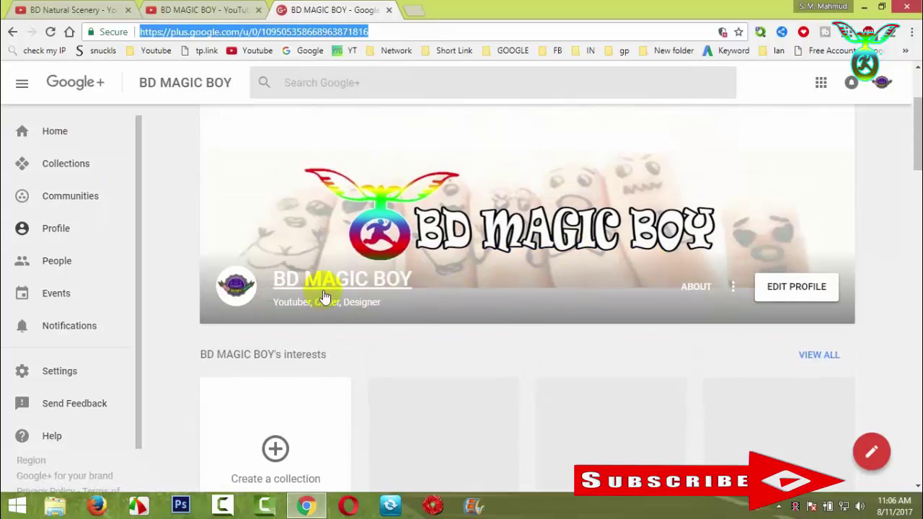
scroll(324, 295, down, 3)
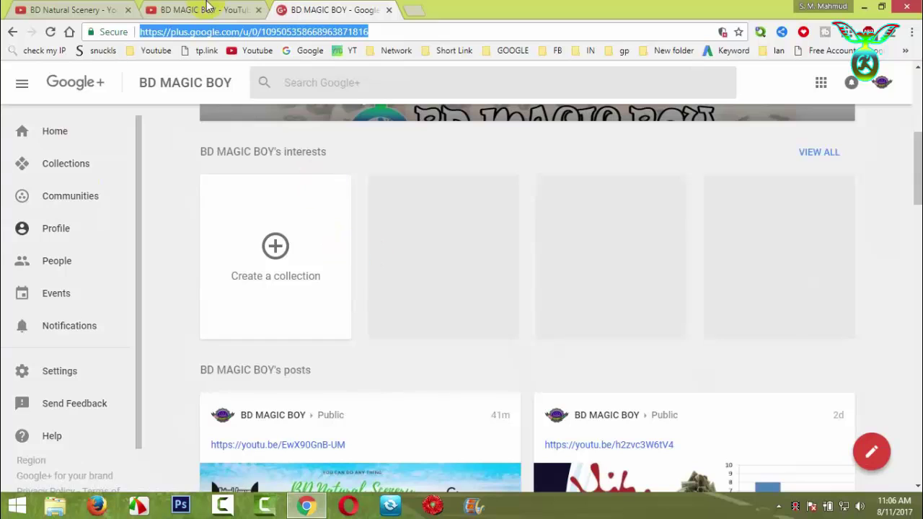
Step: Close the Google+ profile page and bring up the custom links editor on the BD Natural Scenery About page
key(ctrl+w)
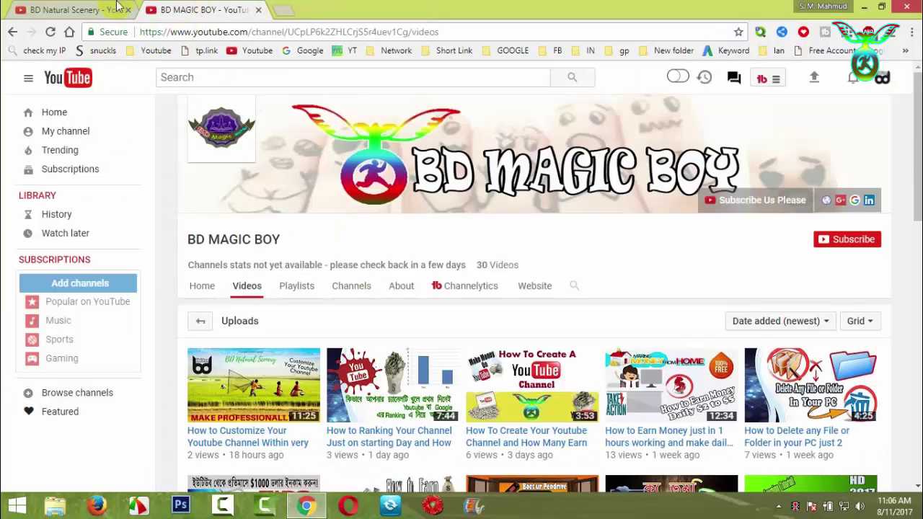
click(116, 9)
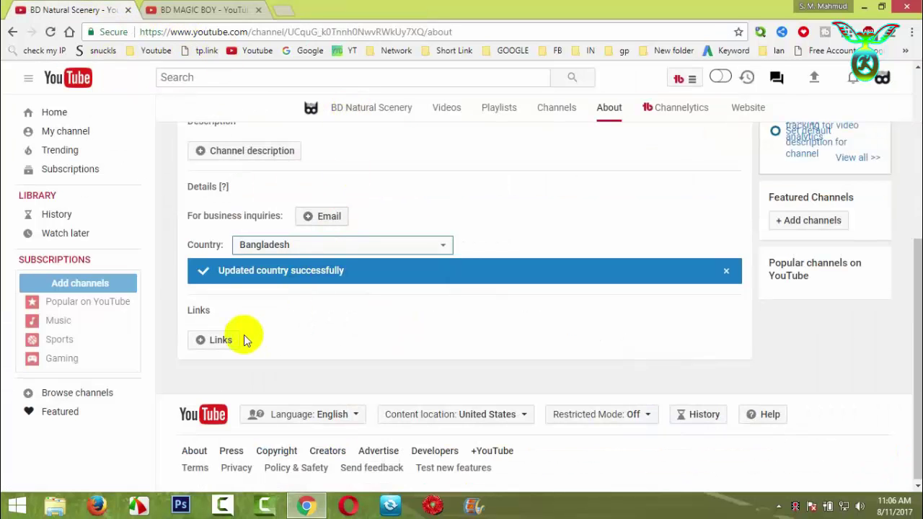
click(224, 343)
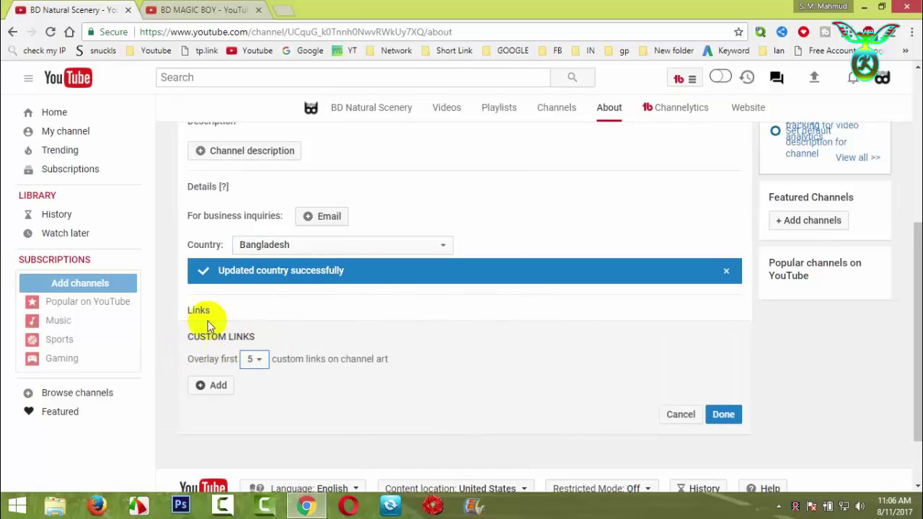
click(680, 413)
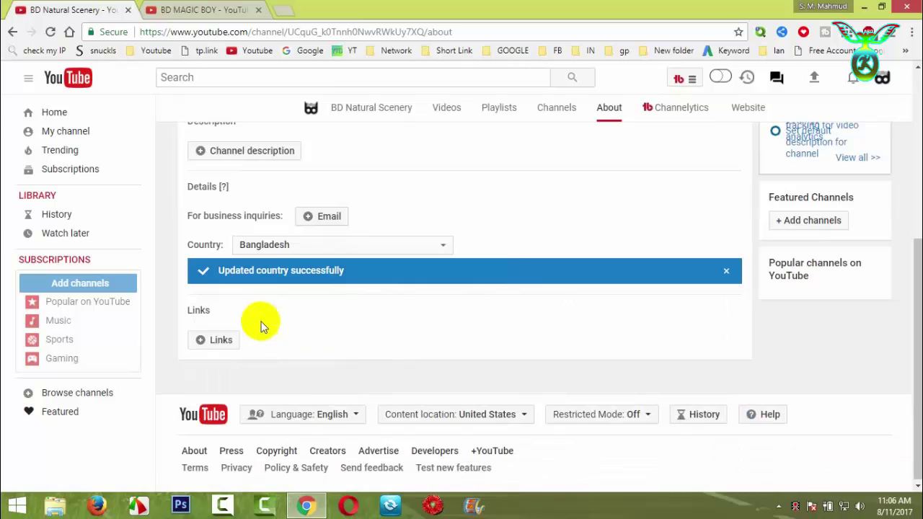
click(221, 344)
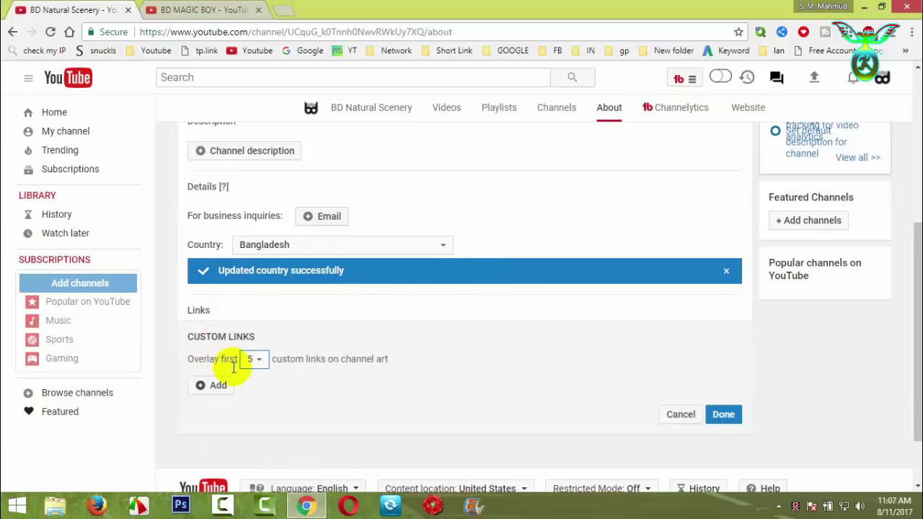
Step: Set the channel art overlay to the first 5 custom links and look over the channel art area
scroll(233, 368, down, 1)
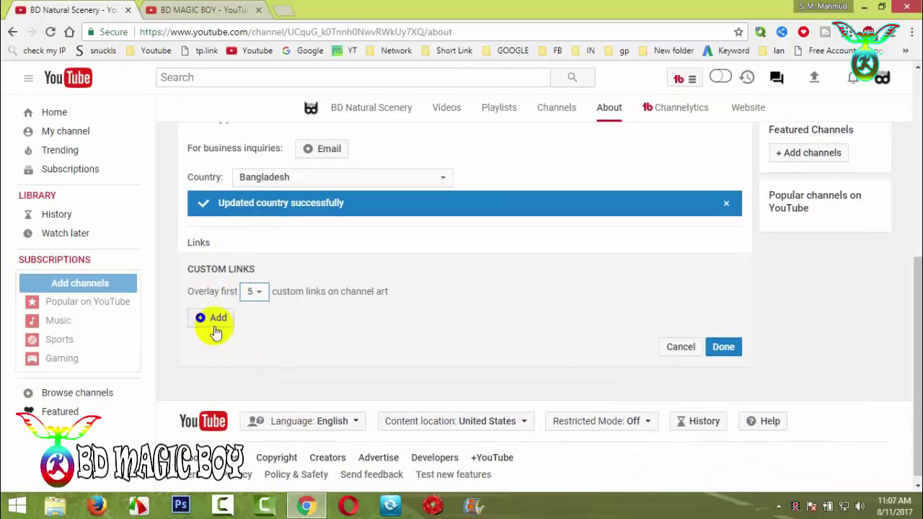
click(255, 292)
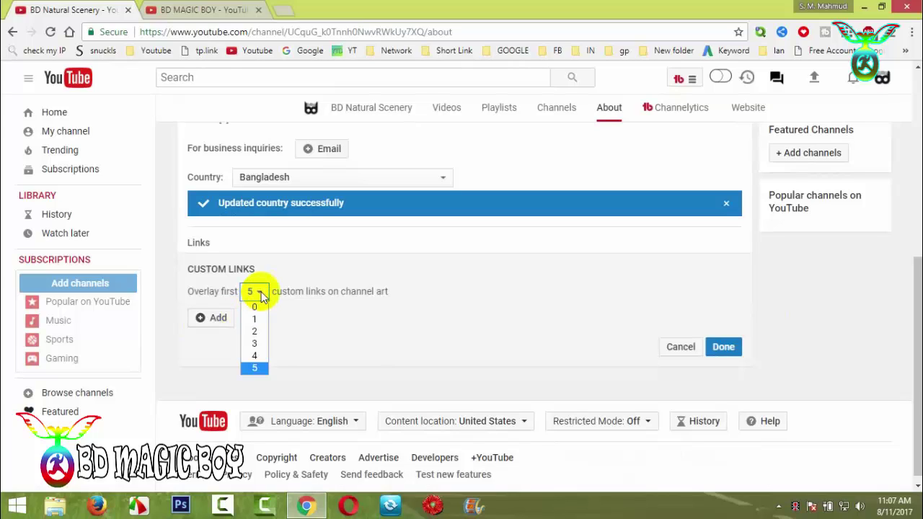
click(259, 370)
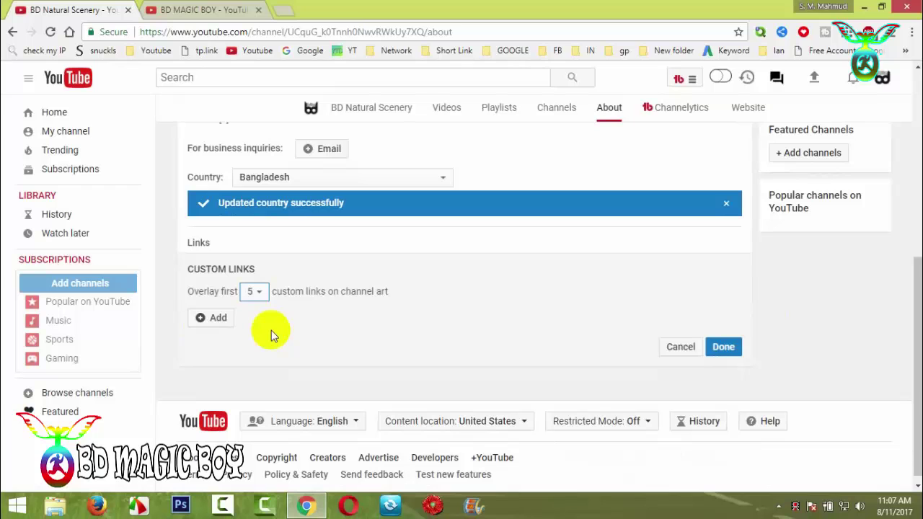
scroll(272, 330, up, 4)
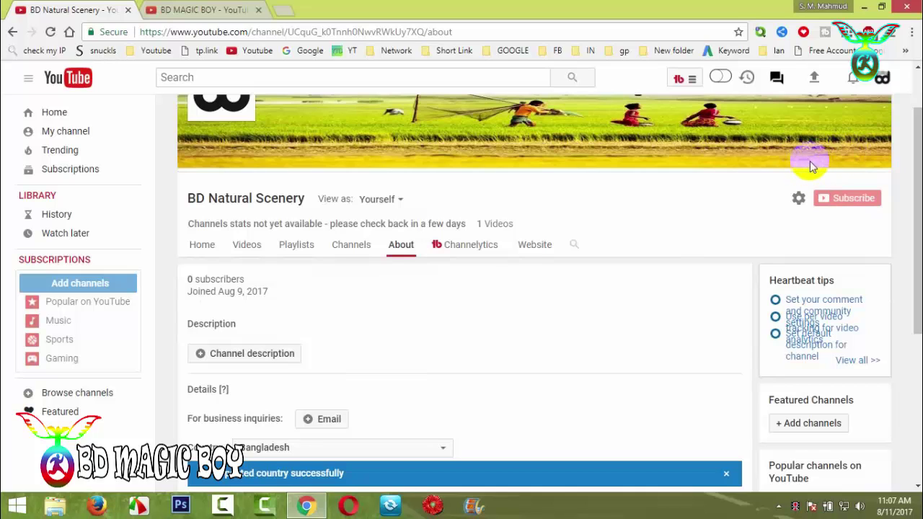
scroll(811, 158, down, 3)
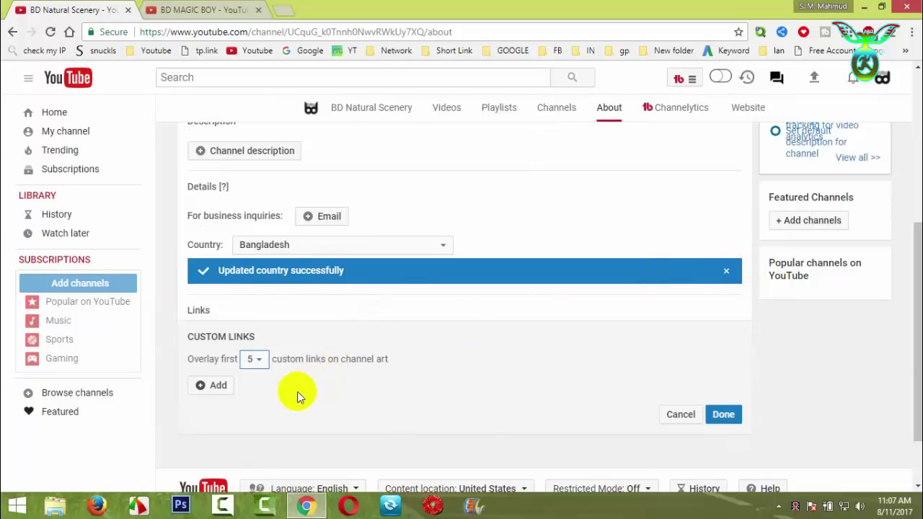
scroll(297, 391, up, 4)
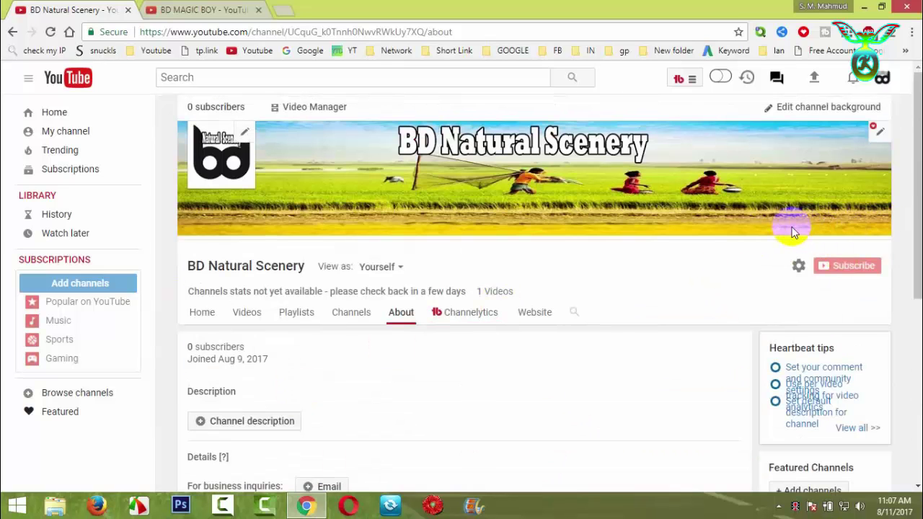
Step: Add a custom link with the title Google+
scroll(448, 292, down, 5)
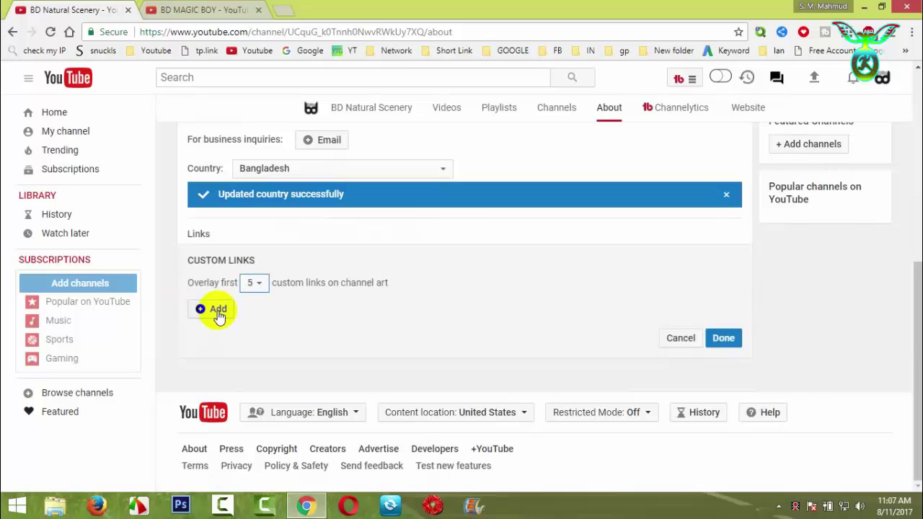
click(218, 310)
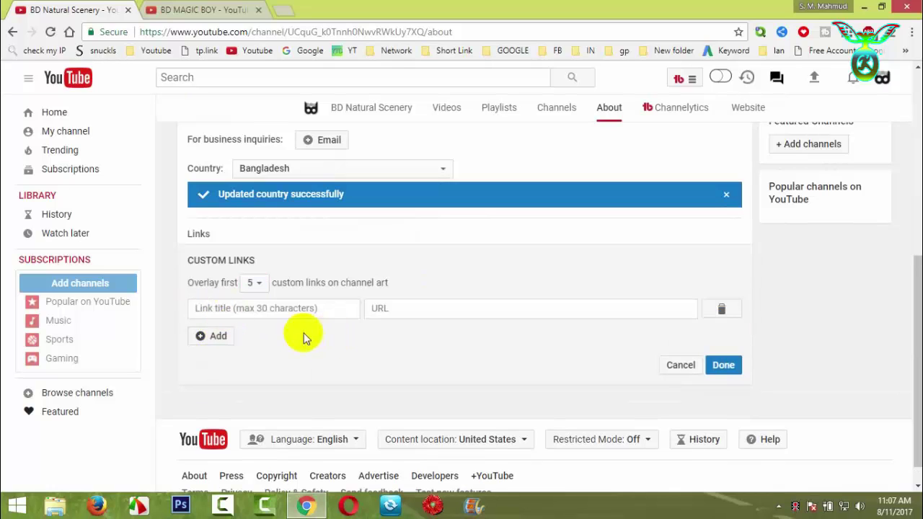
click(263, 311)
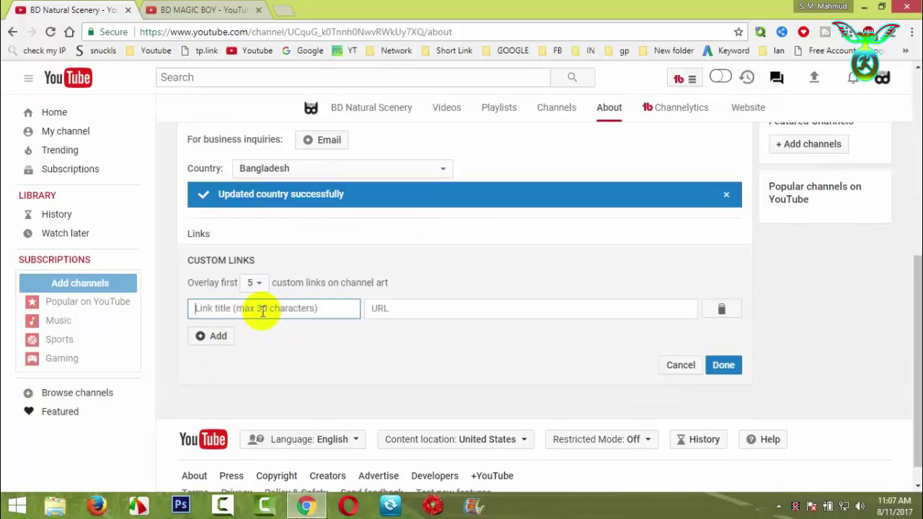
text(G)
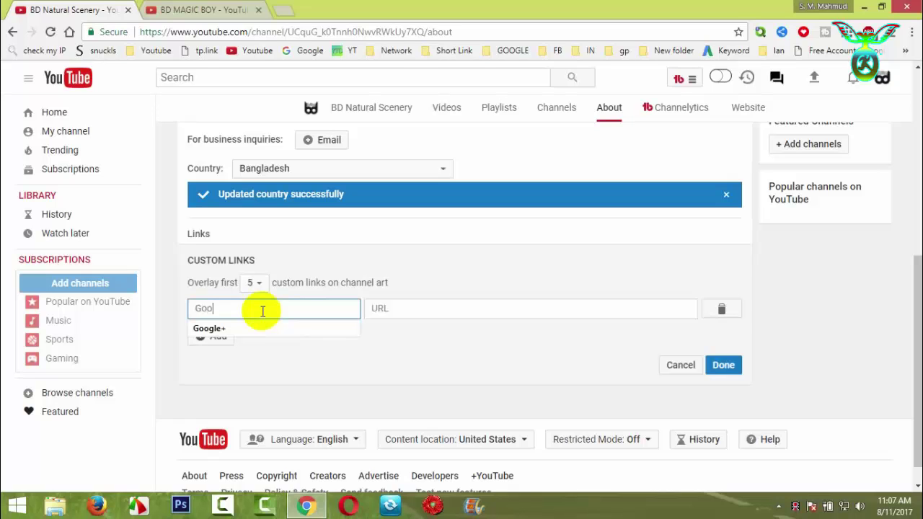
text(oo)
key(Down)
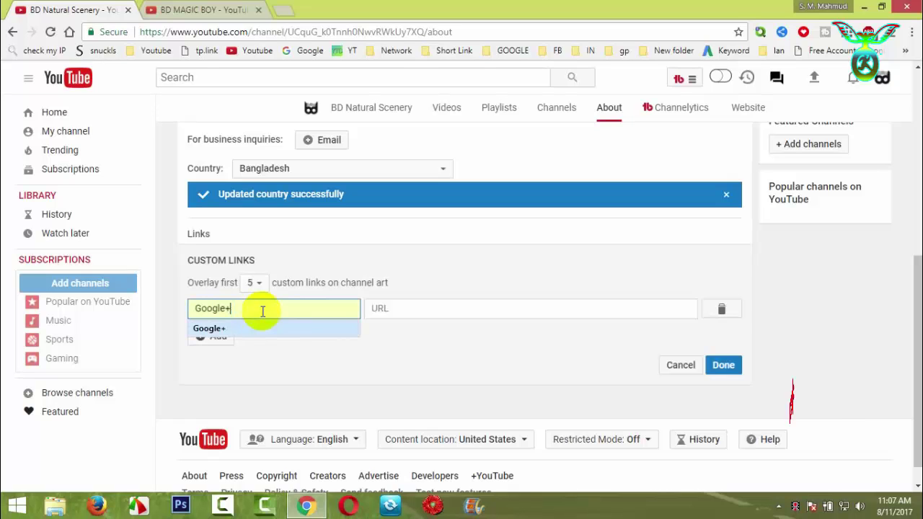
key(Tab)
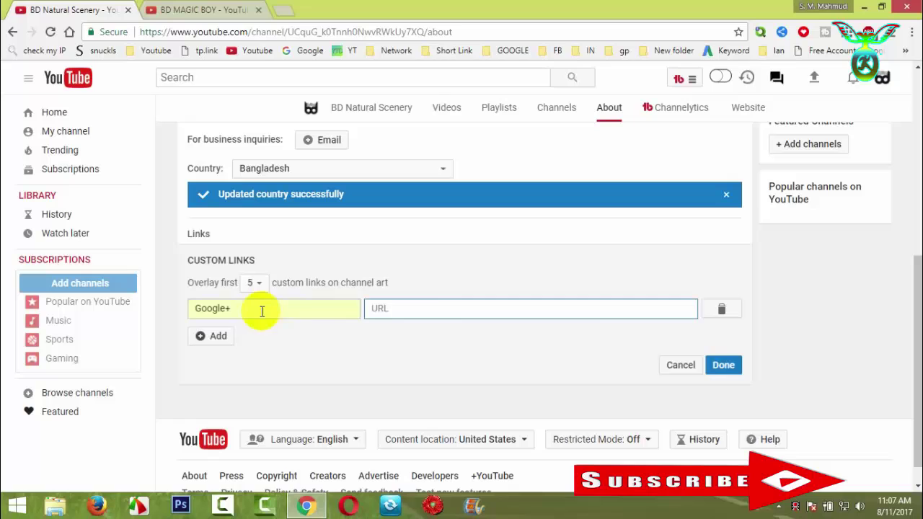
Step: Paste the copied Google+ profile address as the link's URL, save the custom links and check the channel art
right_click(439, 308)
click(472, 211)
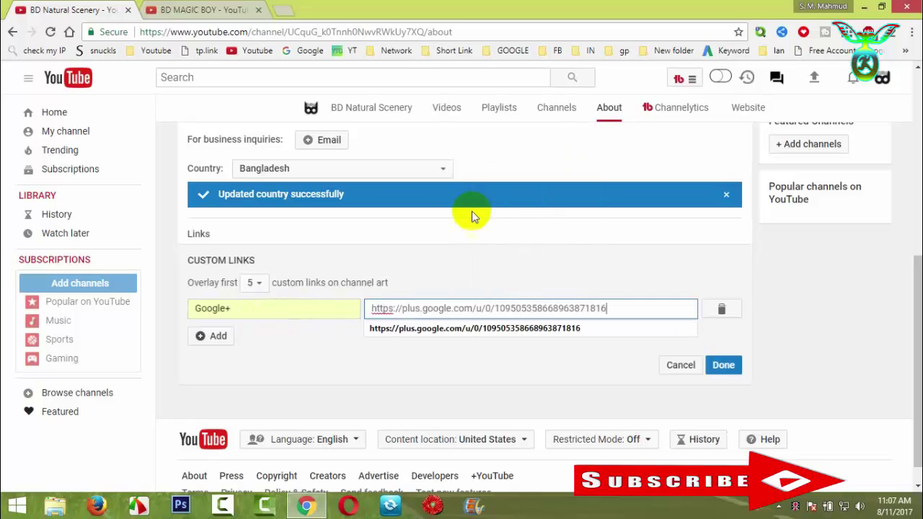
click(583, 329)
click(716, 366)
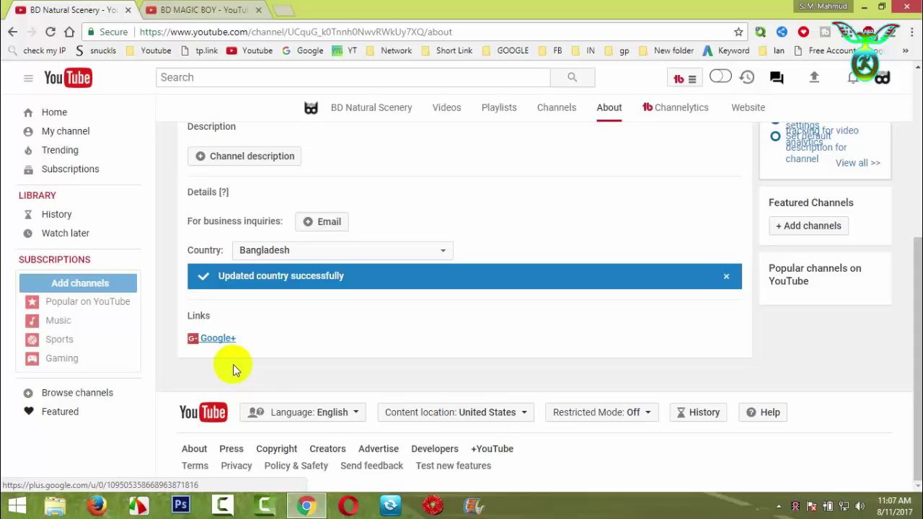
scroll(287, 357, up, 4)
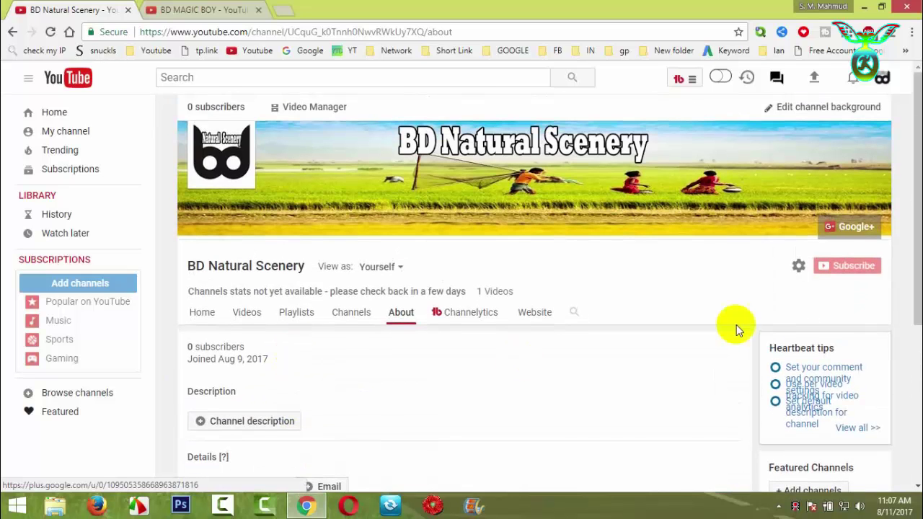